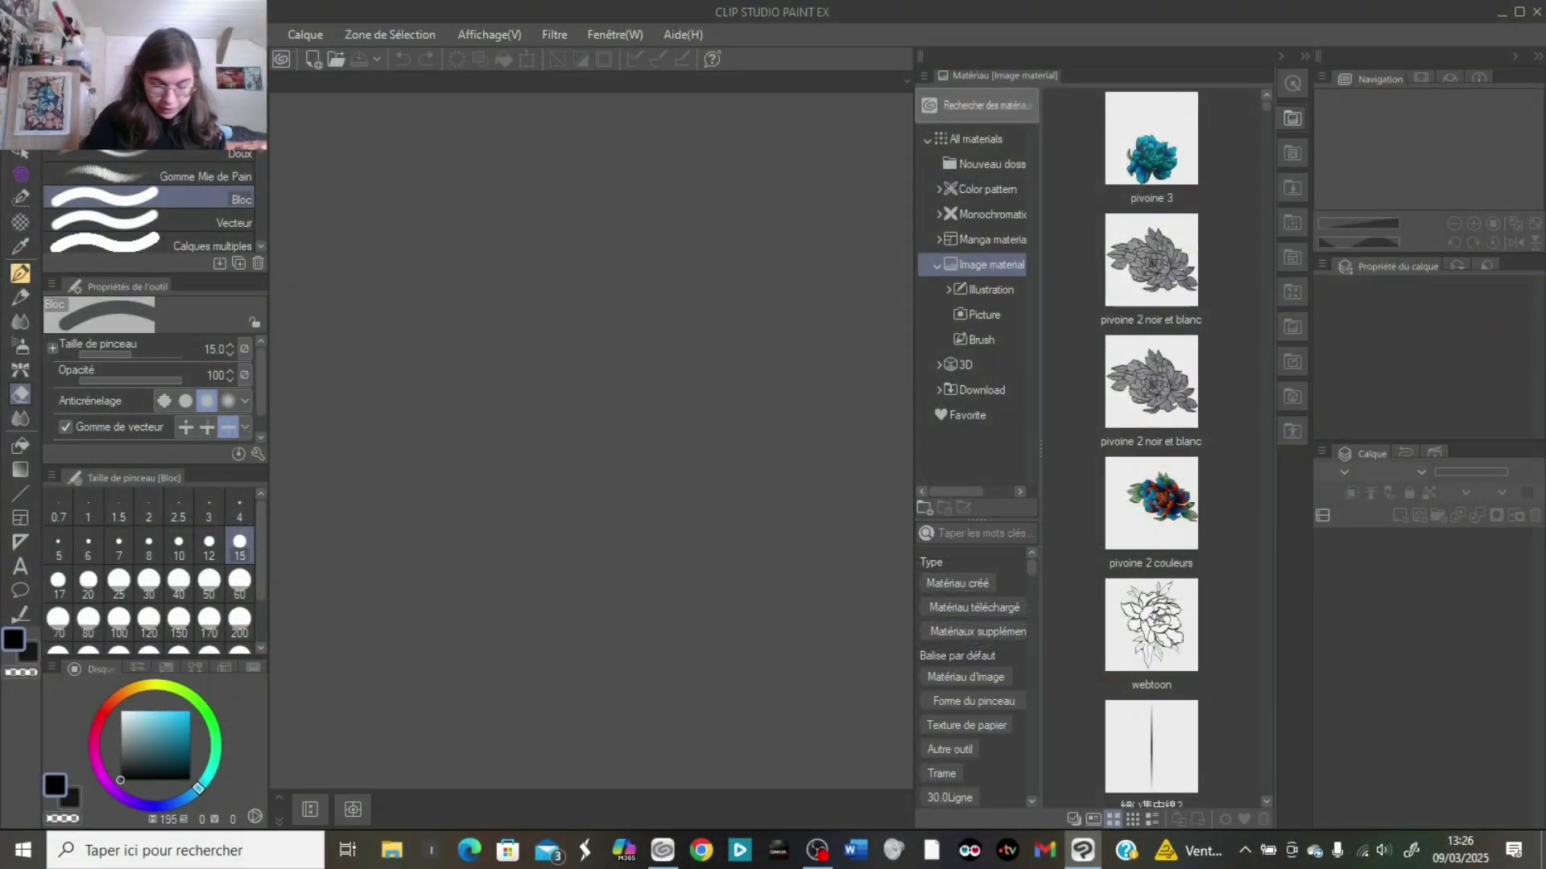
- Open dessin Hinomaru sumo_1.jpg and select all of the background around the two figures with the selection pen
key("alt+f")
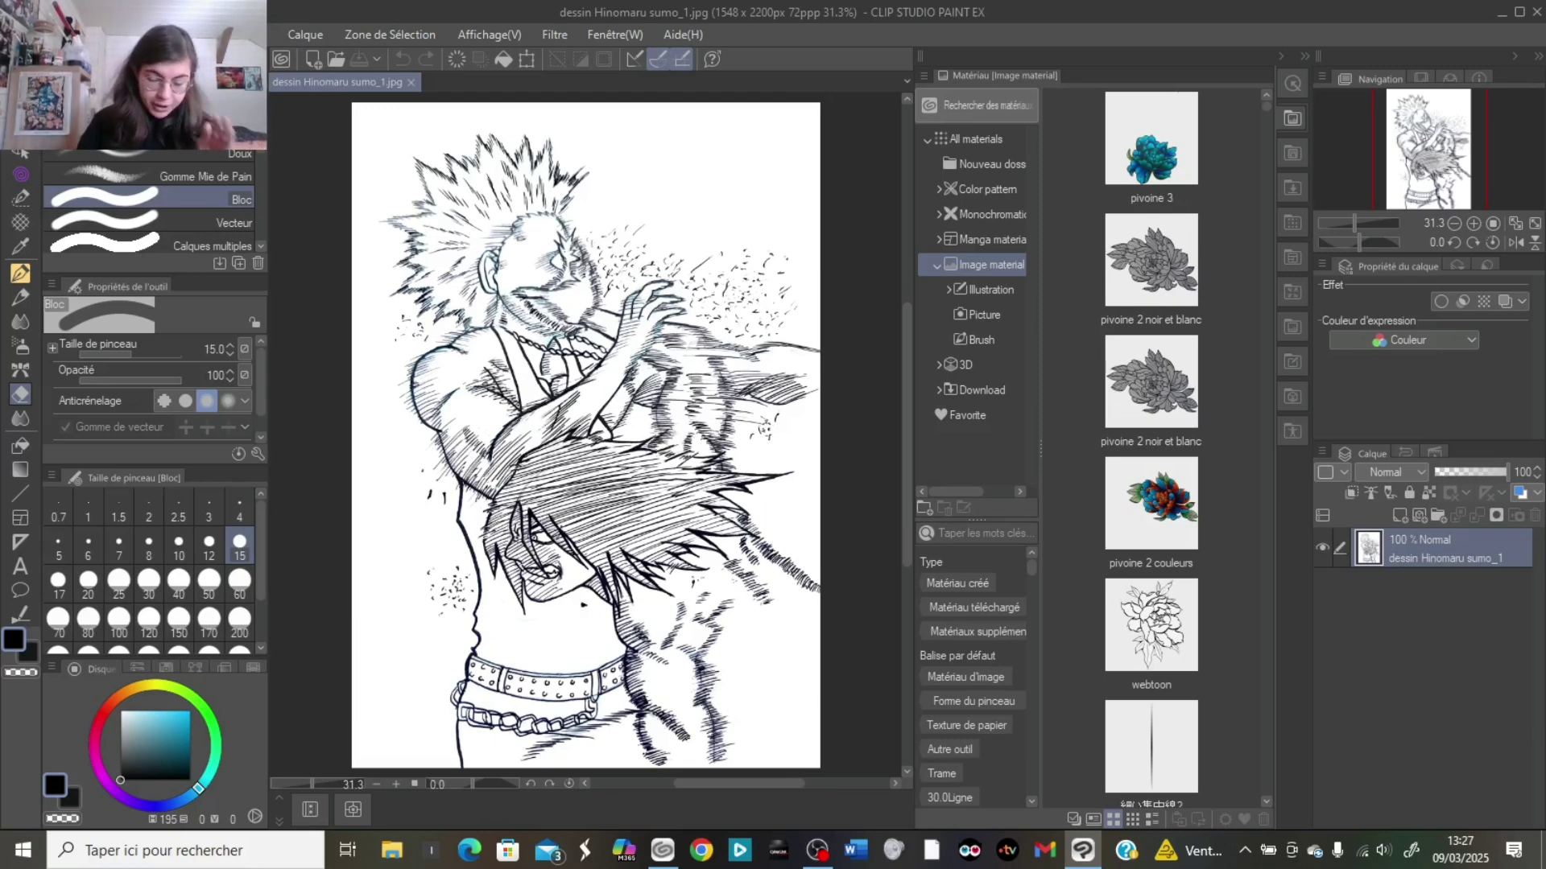
key("m")
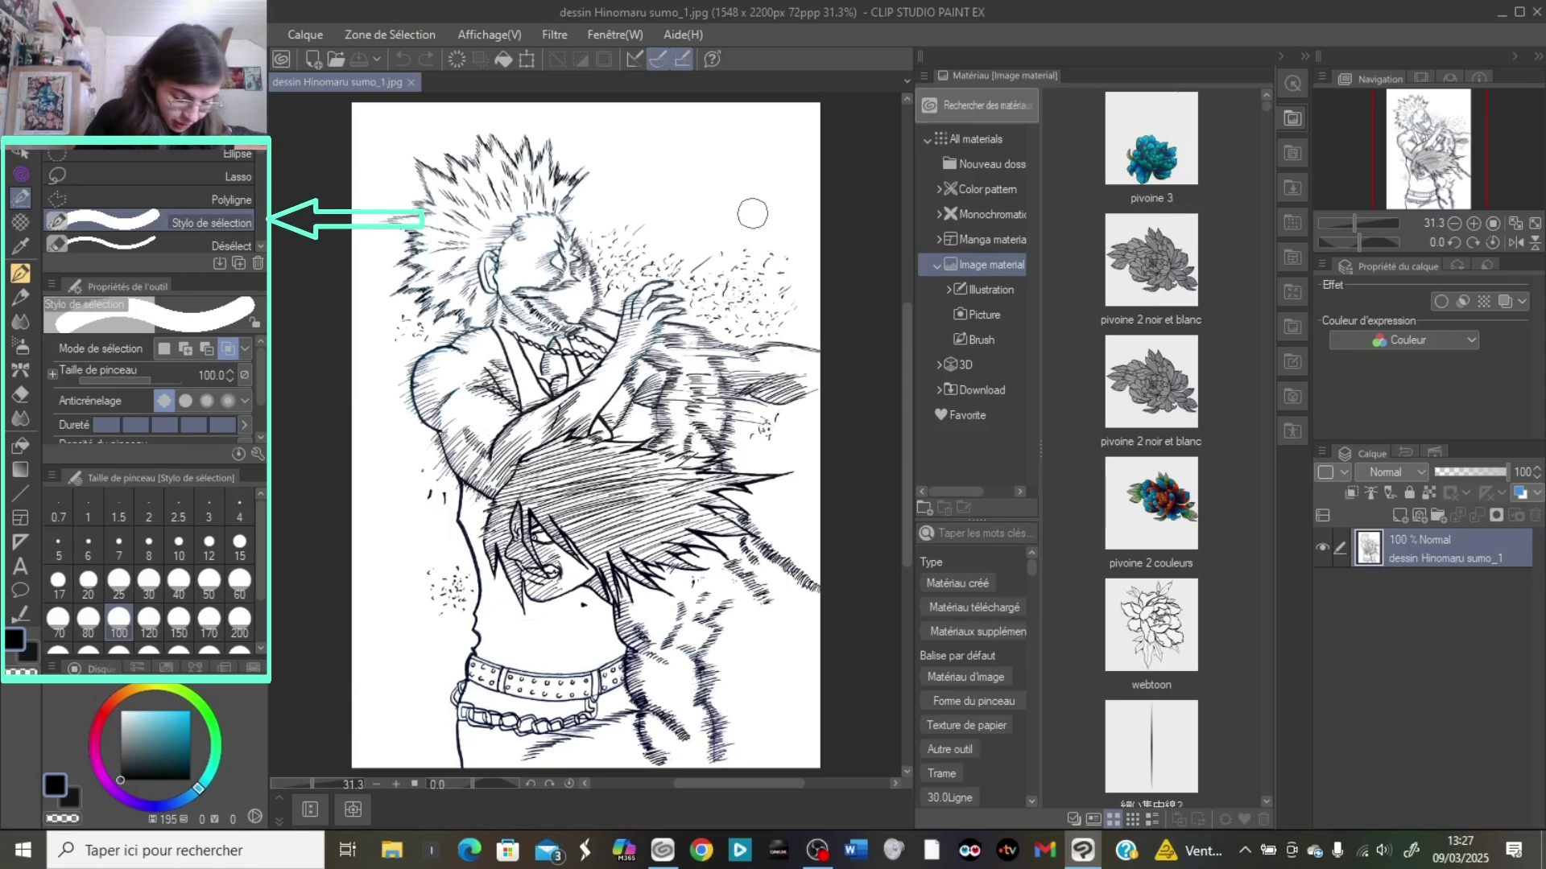
mouse_move(721, 193)
left_mouse_down()
mouse_move(681, 223)
mouse_move(834, 95)
mouse_move(803, 154)
mouse_move(808, 213)
mouse_move(794, 183)
mouse_move(751, 215)
mouse_move(773, 238)
mouse_move(703, 268)
mouse_move(724, 291)
mouse_move(816, 256)
mouse_move(795, 277)
mouse_move(818, 290)
mouse_move(821, 335)
mouse_move(729, 326)
mouse_move(734, 307)
mouse_move(701, 310)
mouse_move(723, 315)
mouse_move(677, 263)
mouse_move(614, 289)
mouse_move(693, 215)
mouse_move(667, 215)
mouse_move(617, 270)
mouse_move(586, 210)
mouse_move(599, 229)
mouse_move(626, 191)
mouse_move(776, 105)
mouse_move(572, 156)
mouse_move(599, 120)
mouse_move(464, 107)
mouse_move(365, 155)
mouse_move(383, 125)
mouse_move(397, 188)
mouse_move(377, 236)
mouse_move(380, 419)
mouse_move(396, 399)
mouse_move(451, 563)
mouse_move(366, 644)
mouse_move(459, 636)
mouse_move(348, 678)
mouse_move(439, 724)
mouse_move(407, 649)
left_mouse_up()
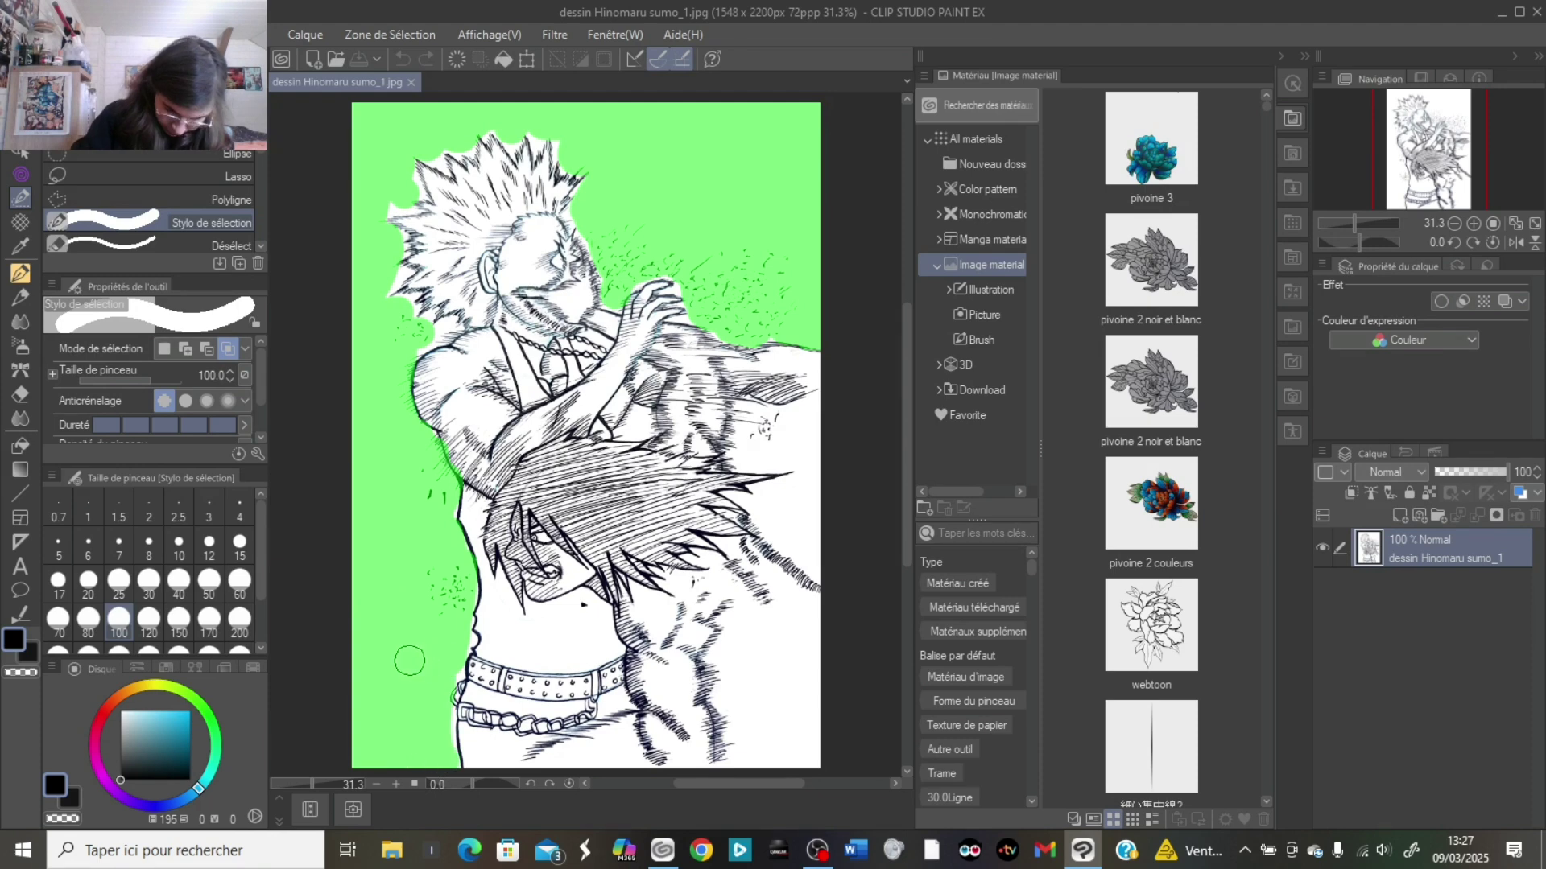
mouse_move(821, 387)
left_mouse_down()
mouse_move(748, 459)
mouse_move(795, 516)
left_mouse_up()
left_click_drag(845, 582, 852, 585)
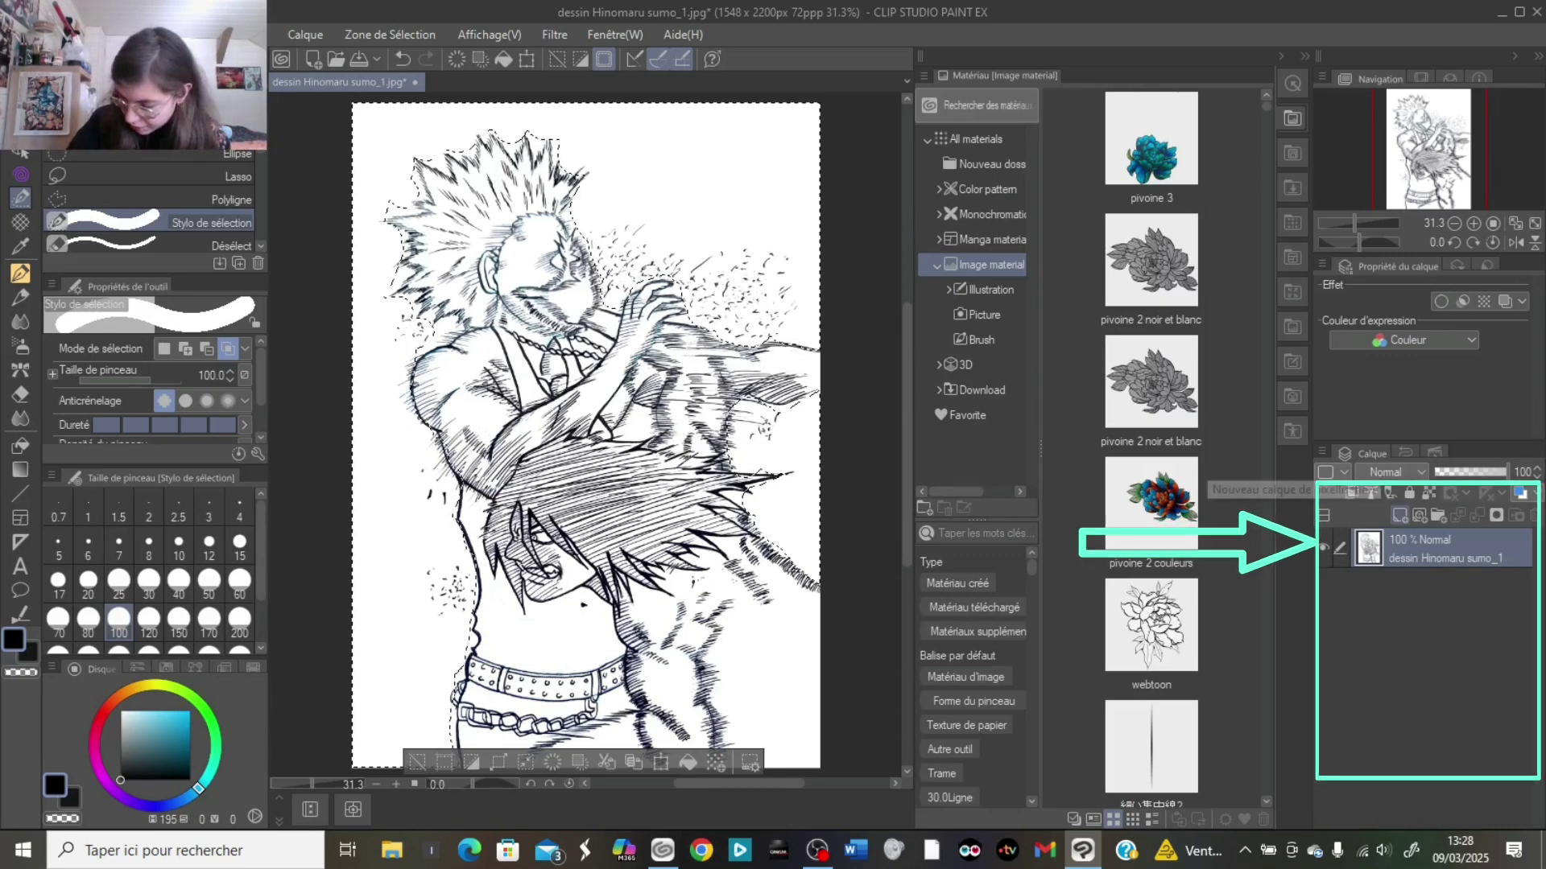
- Add a new raster layer and apply a Dégradé manga gradient to the selected background, black at the top and fading downward
key("ctrl+shift+n")
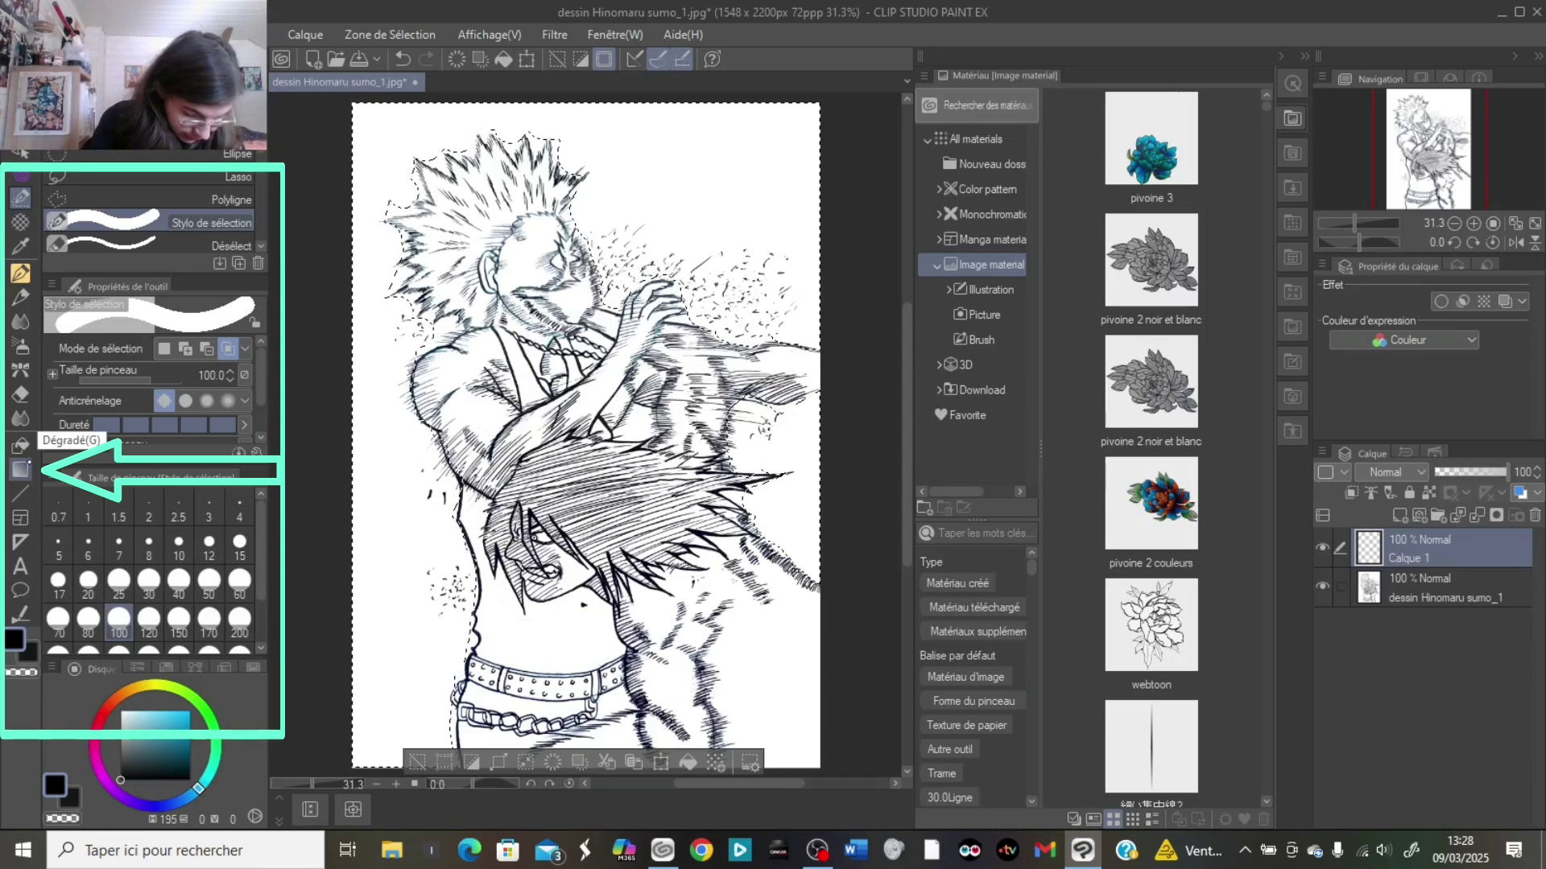
left_click(21, 470)
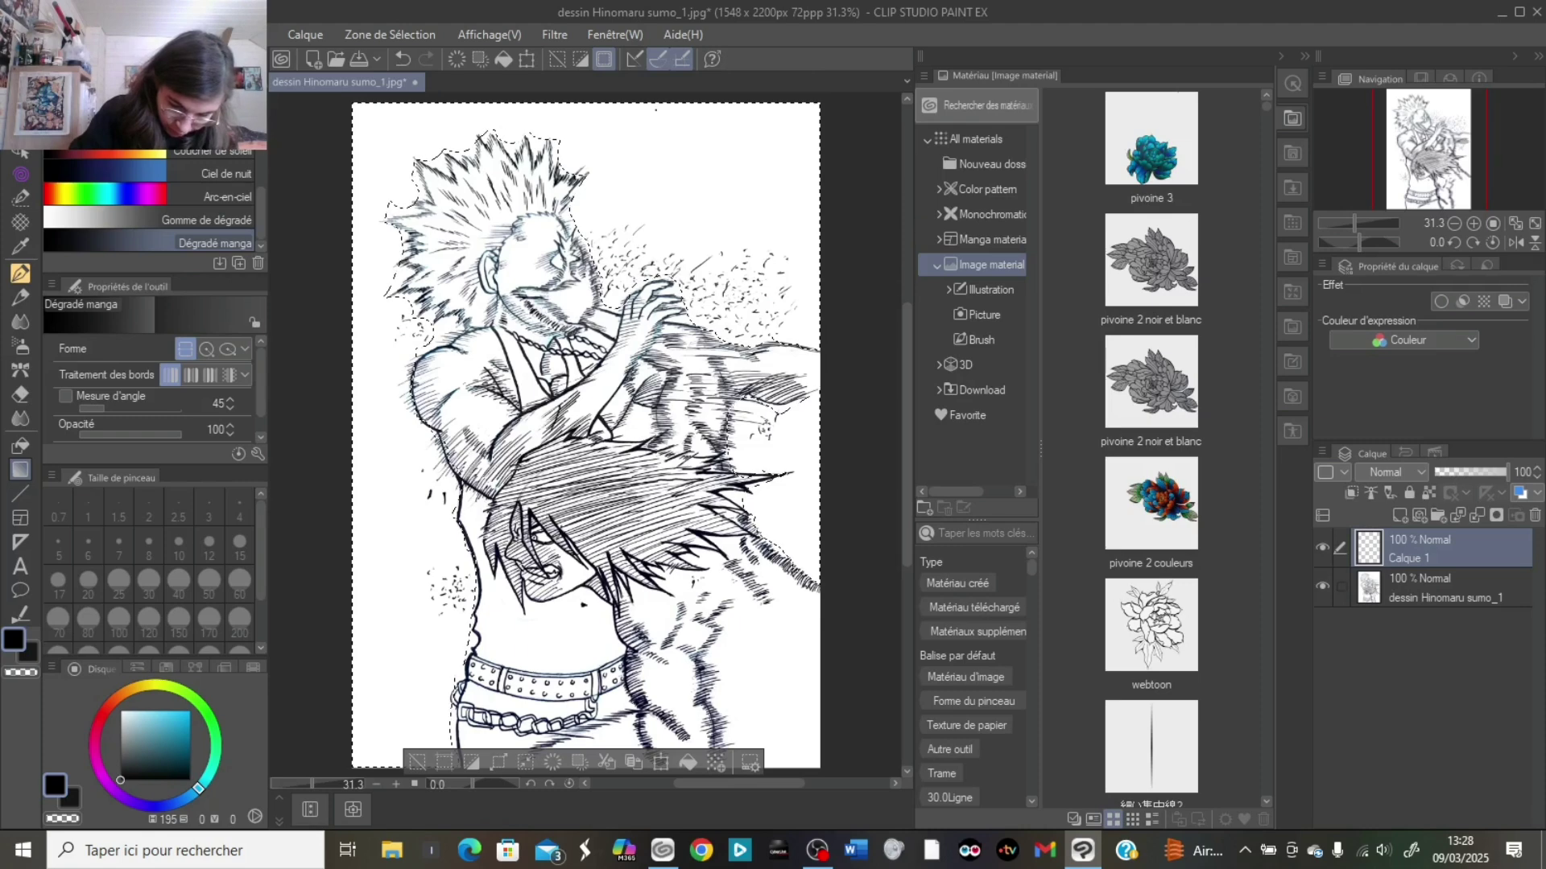
left_click_drag(685, 467, 632, 793)
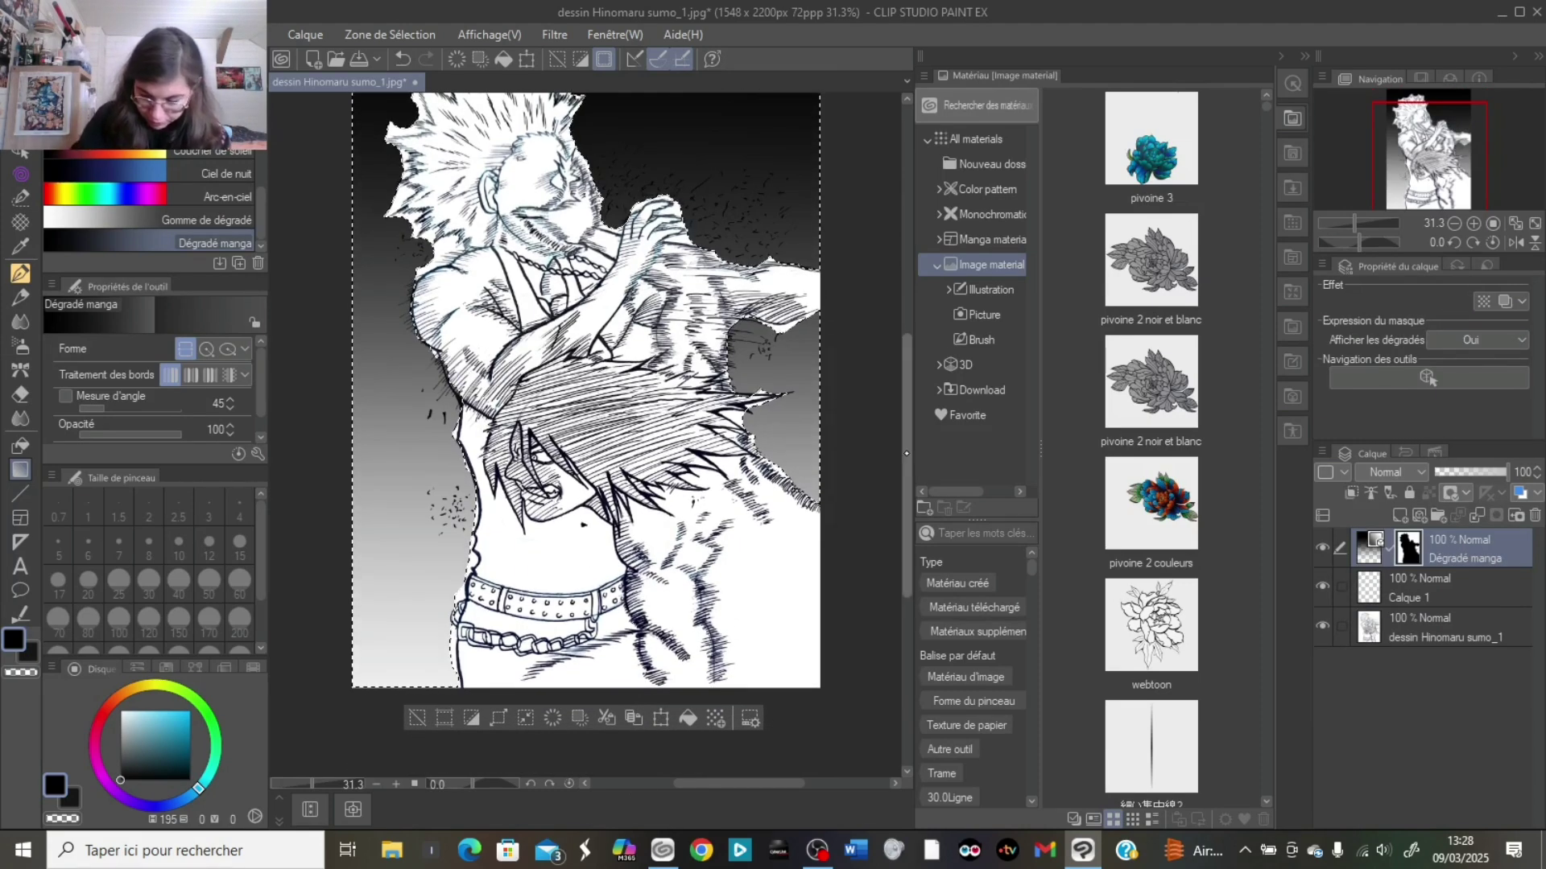
left_click_drag(902, 456, 887, 426)
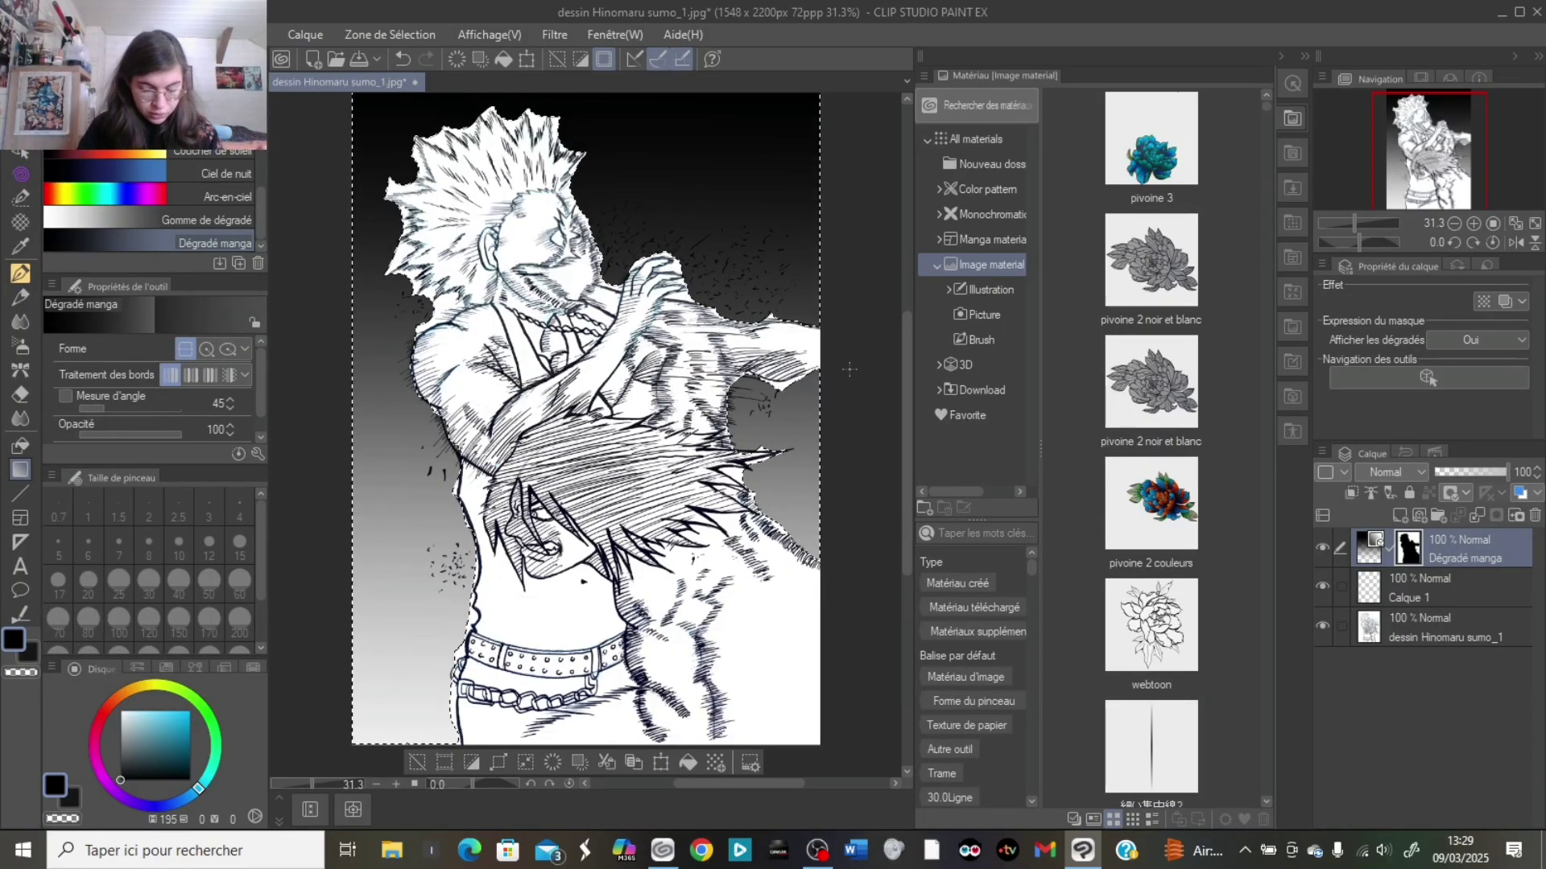
- Open 20250308_194055.jpg with the canvas view rotated 180 degrees and add a new raster layer above the sketch
key("ctrl+o")
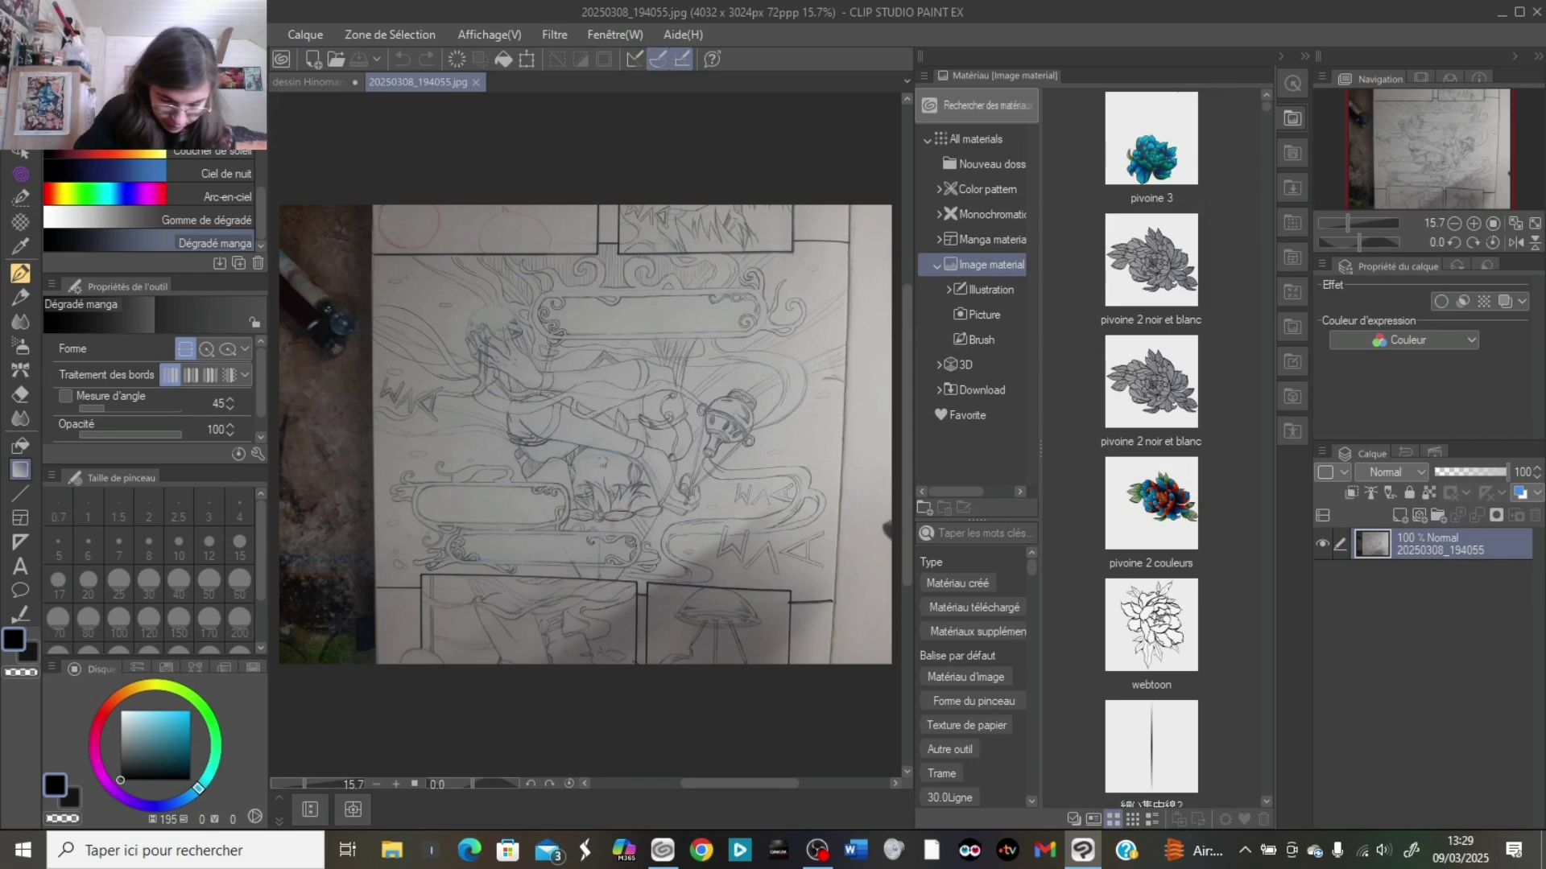
key("ctrl+r")
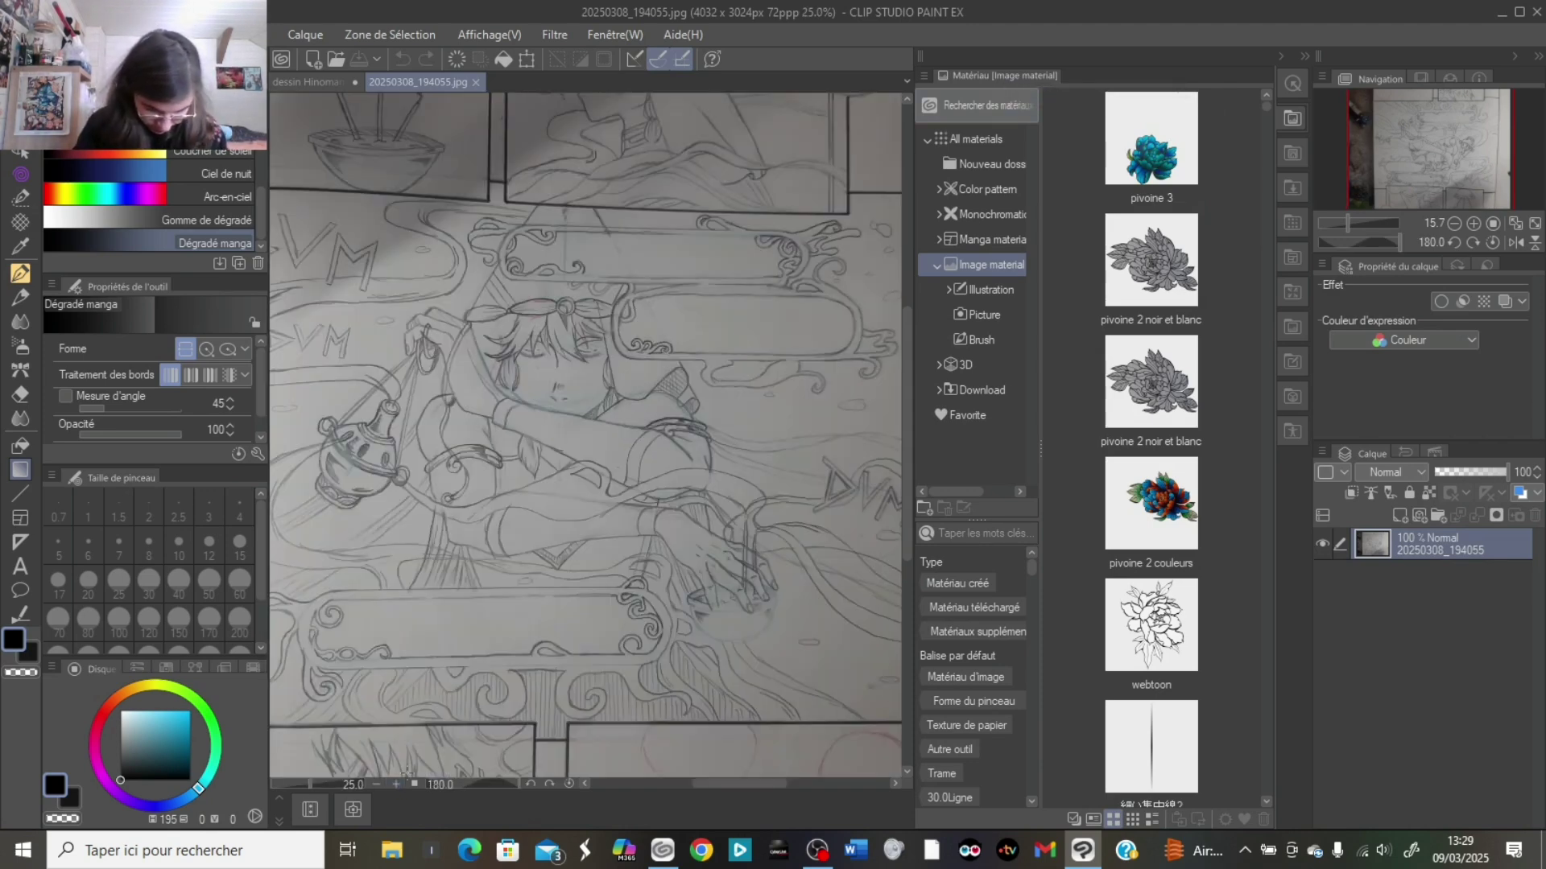
left_click(395, 784)
left_click(376, 784)
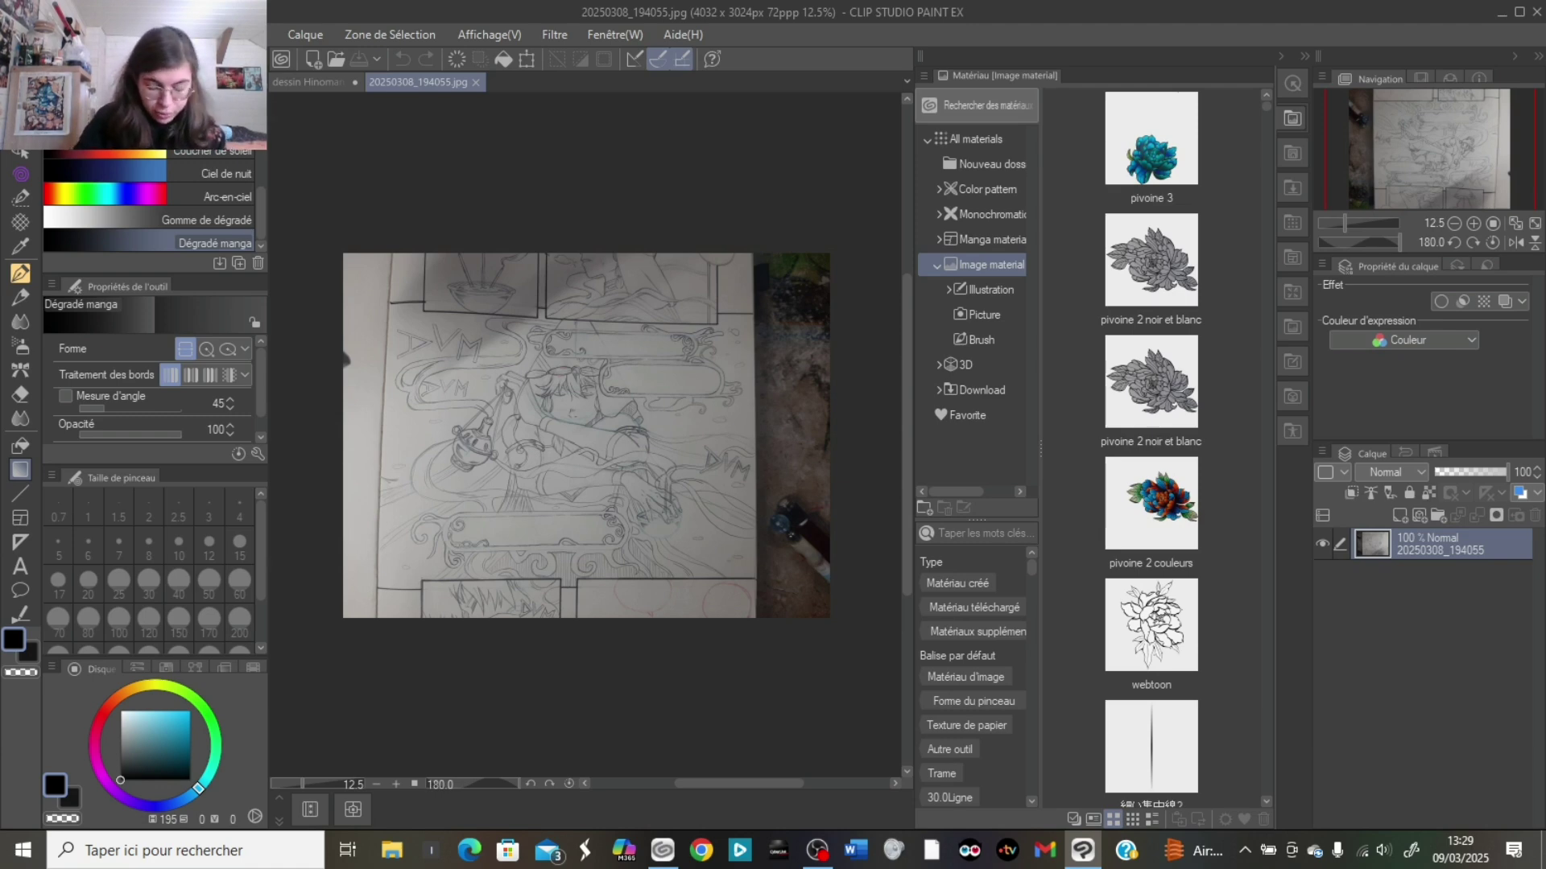
left_click(395, 784)
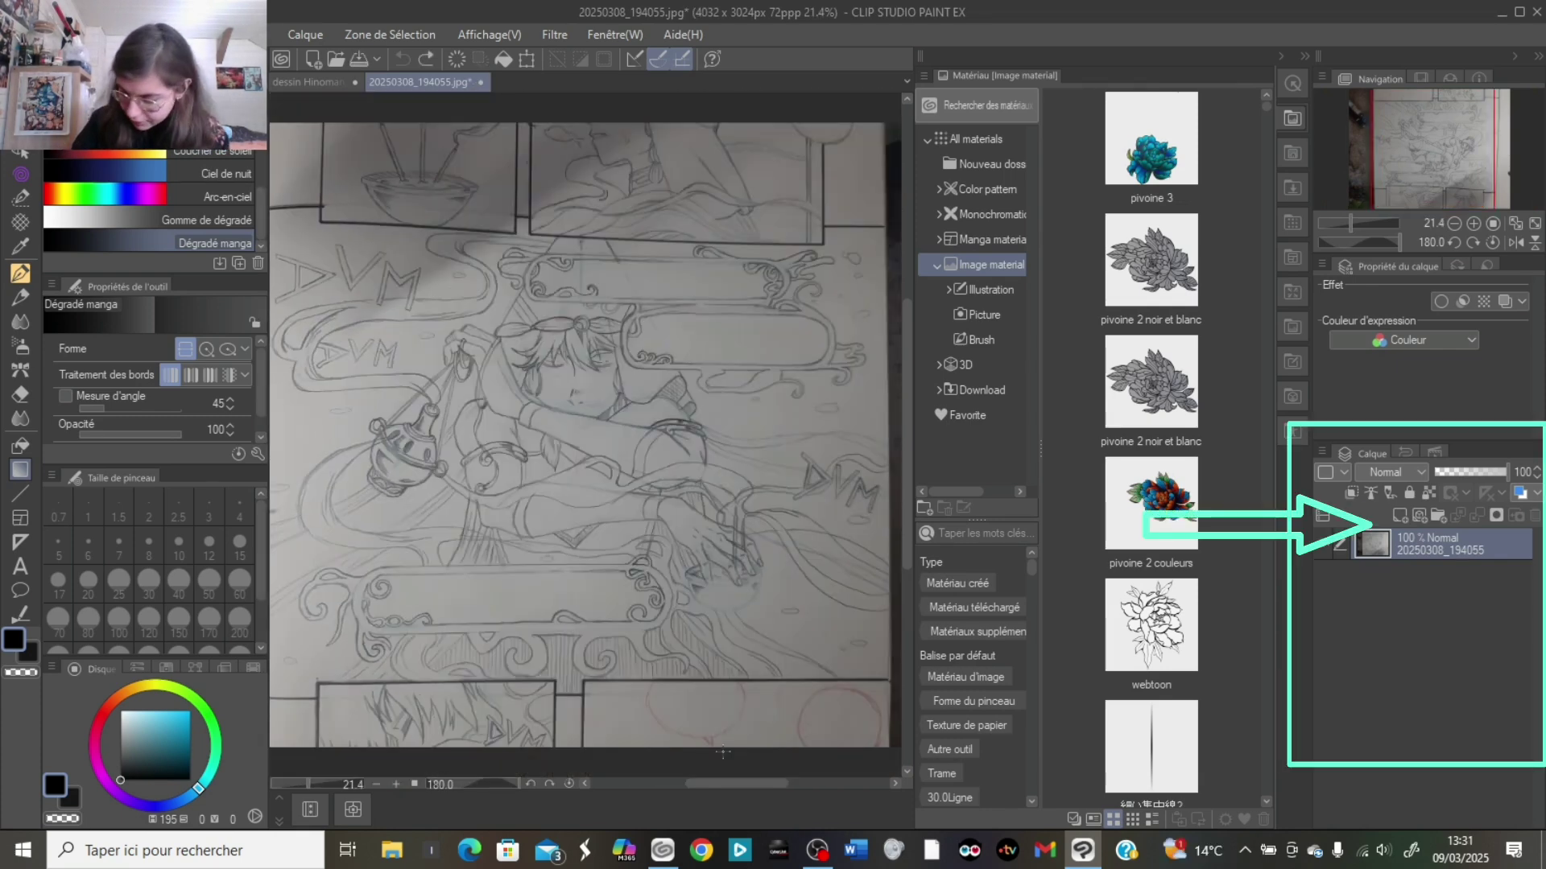
left_click(1400, 515)
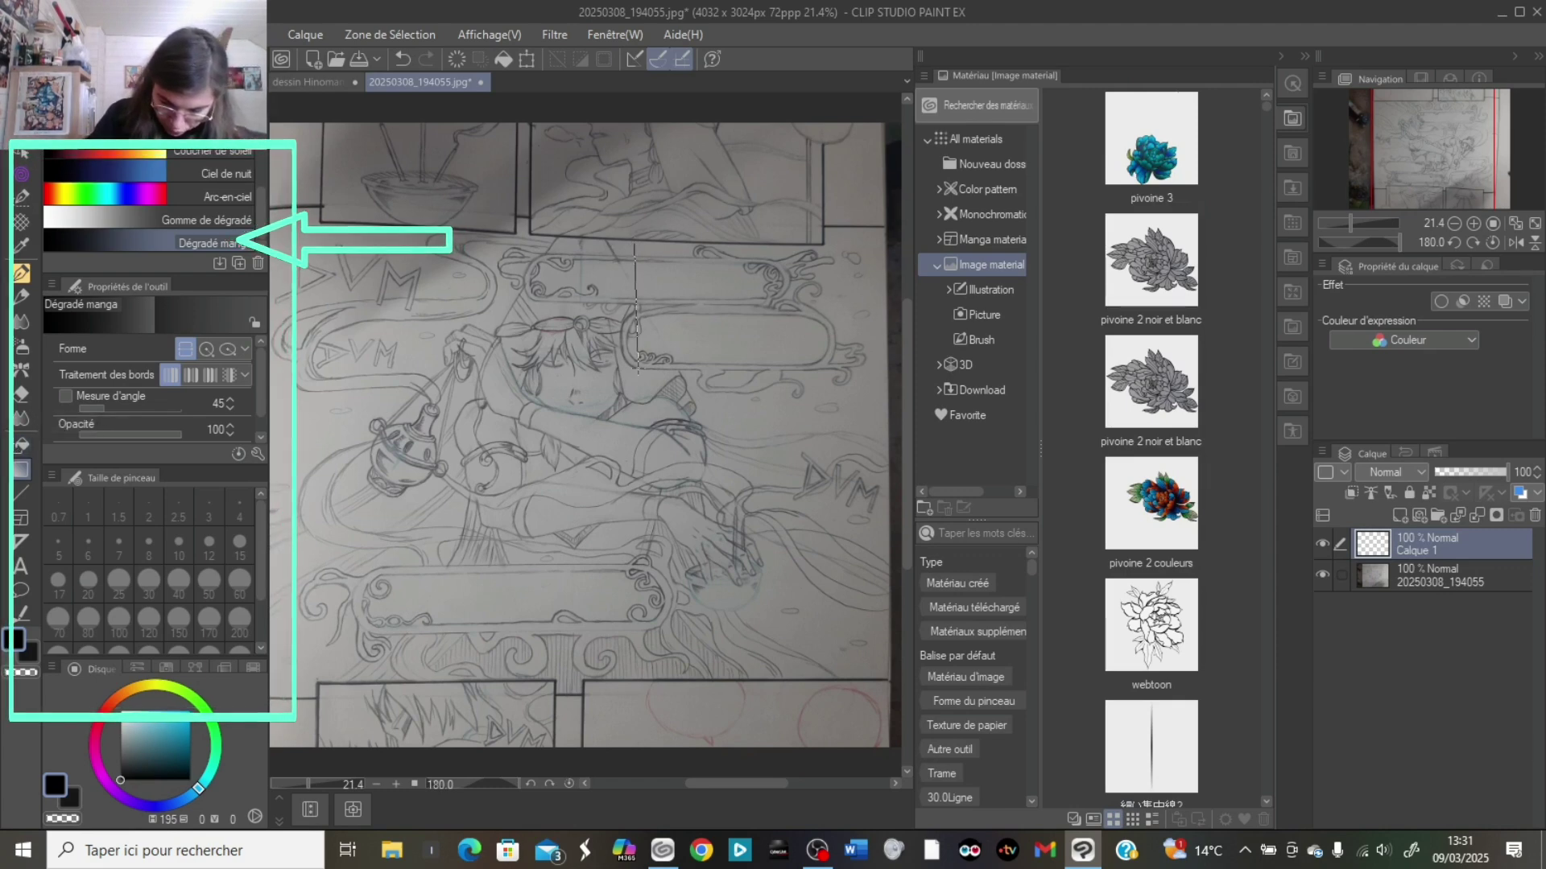
- Apply a Dégradé manga gradient from the top of the sketch downward and lower its layer opacity to 42%
left_click_drag(633, 246, 607, 680)
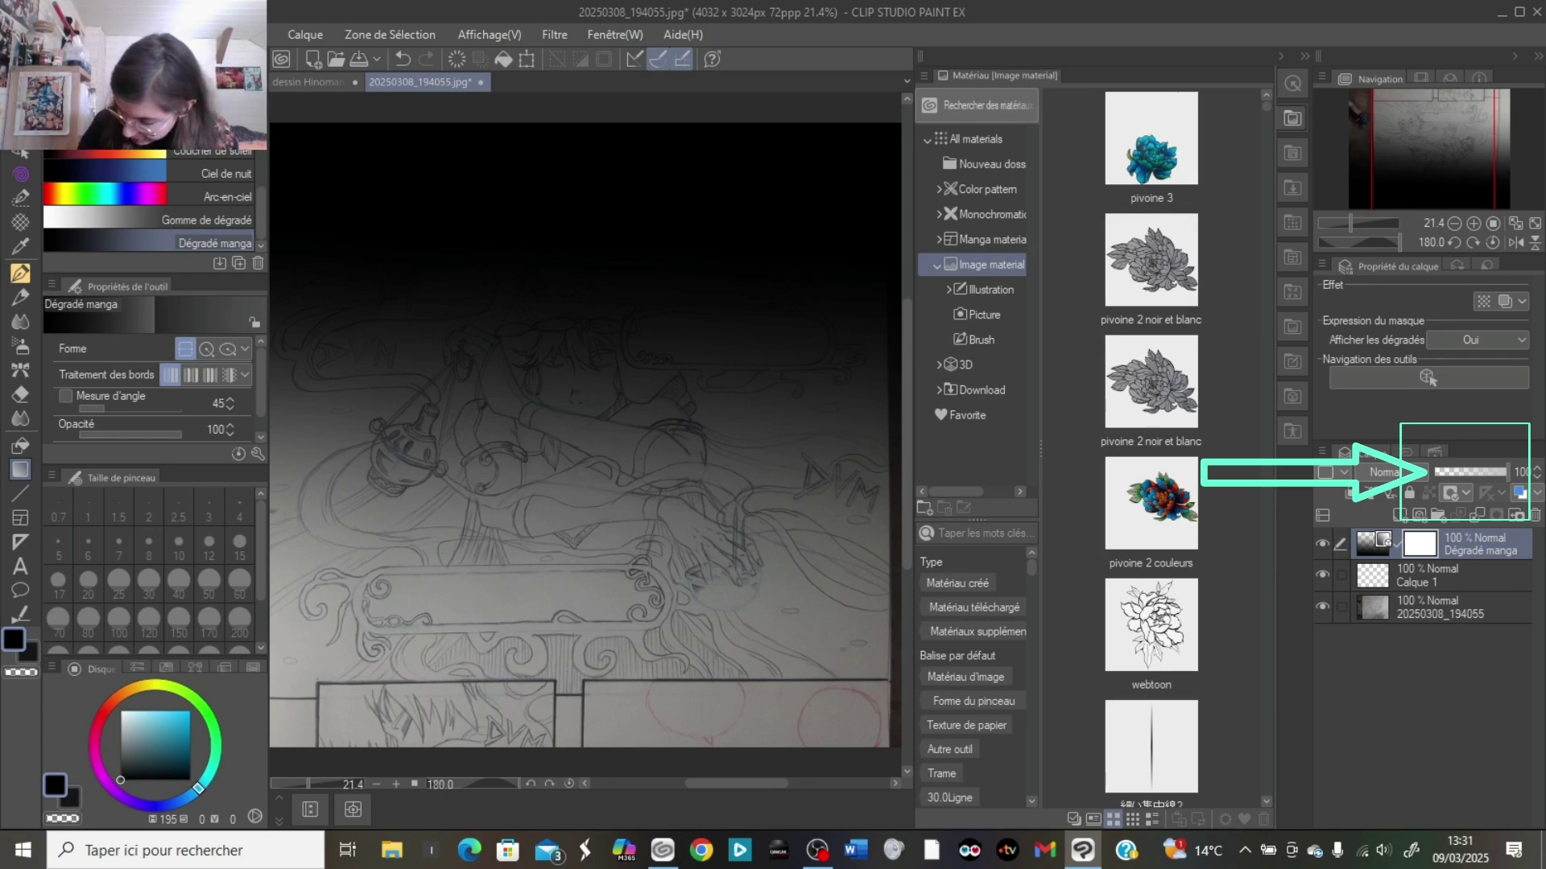
mouse_move(1506, 472)
left_mouse_down()
mouse_move(1453, 471)
mouse_move(1470, 472)
left_mouse_up()
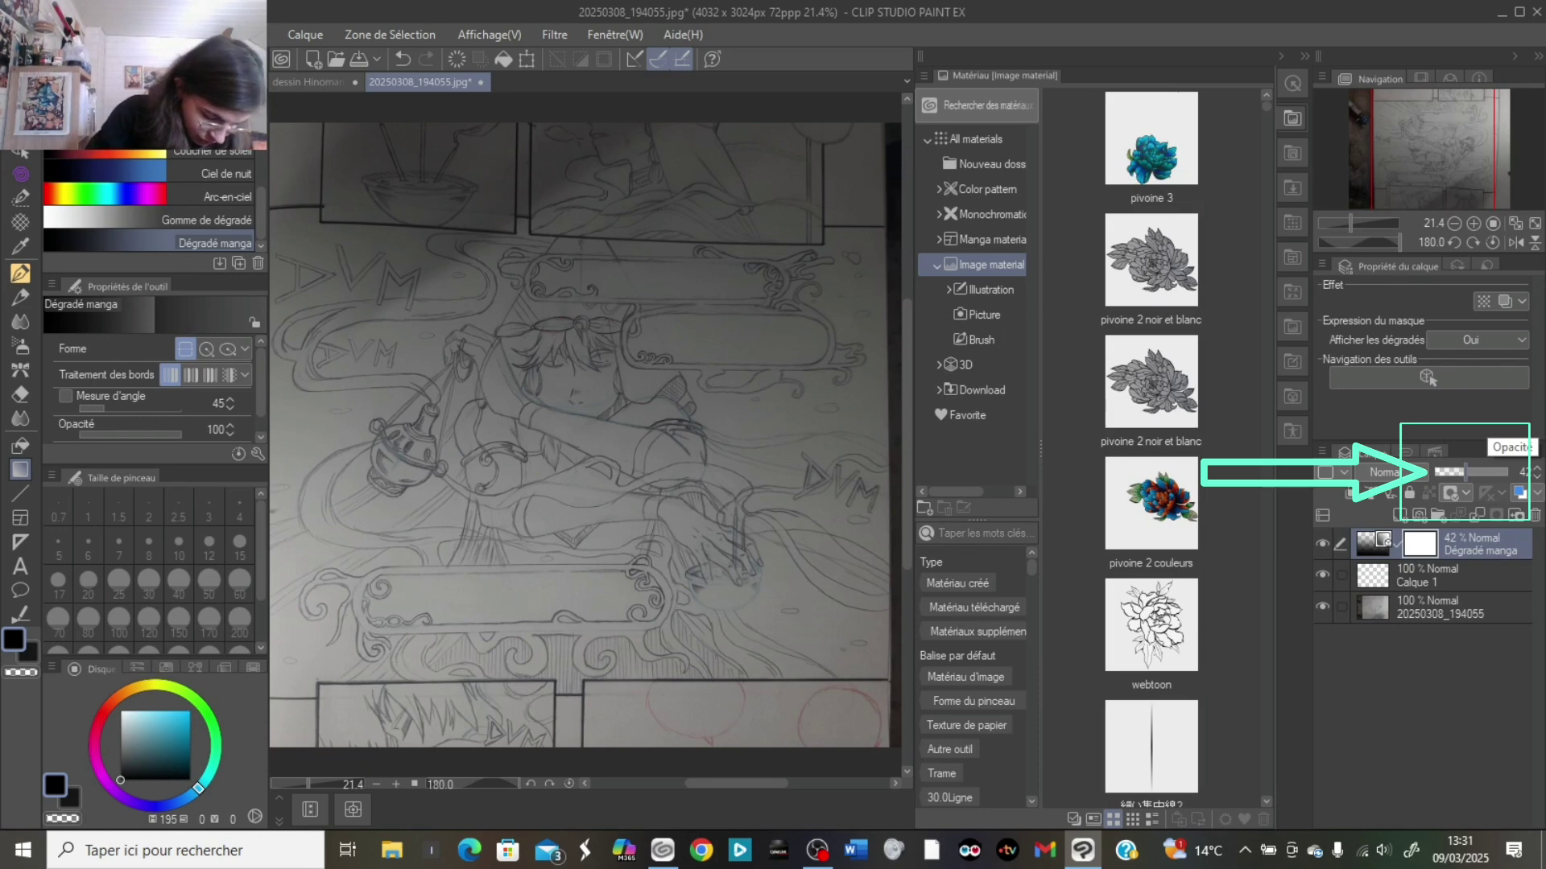
- Erase the gradient over the character's arms, torso and hair outline with the Bloc eraser, using brush sizes from 20 to 60
left_click(21, 394)
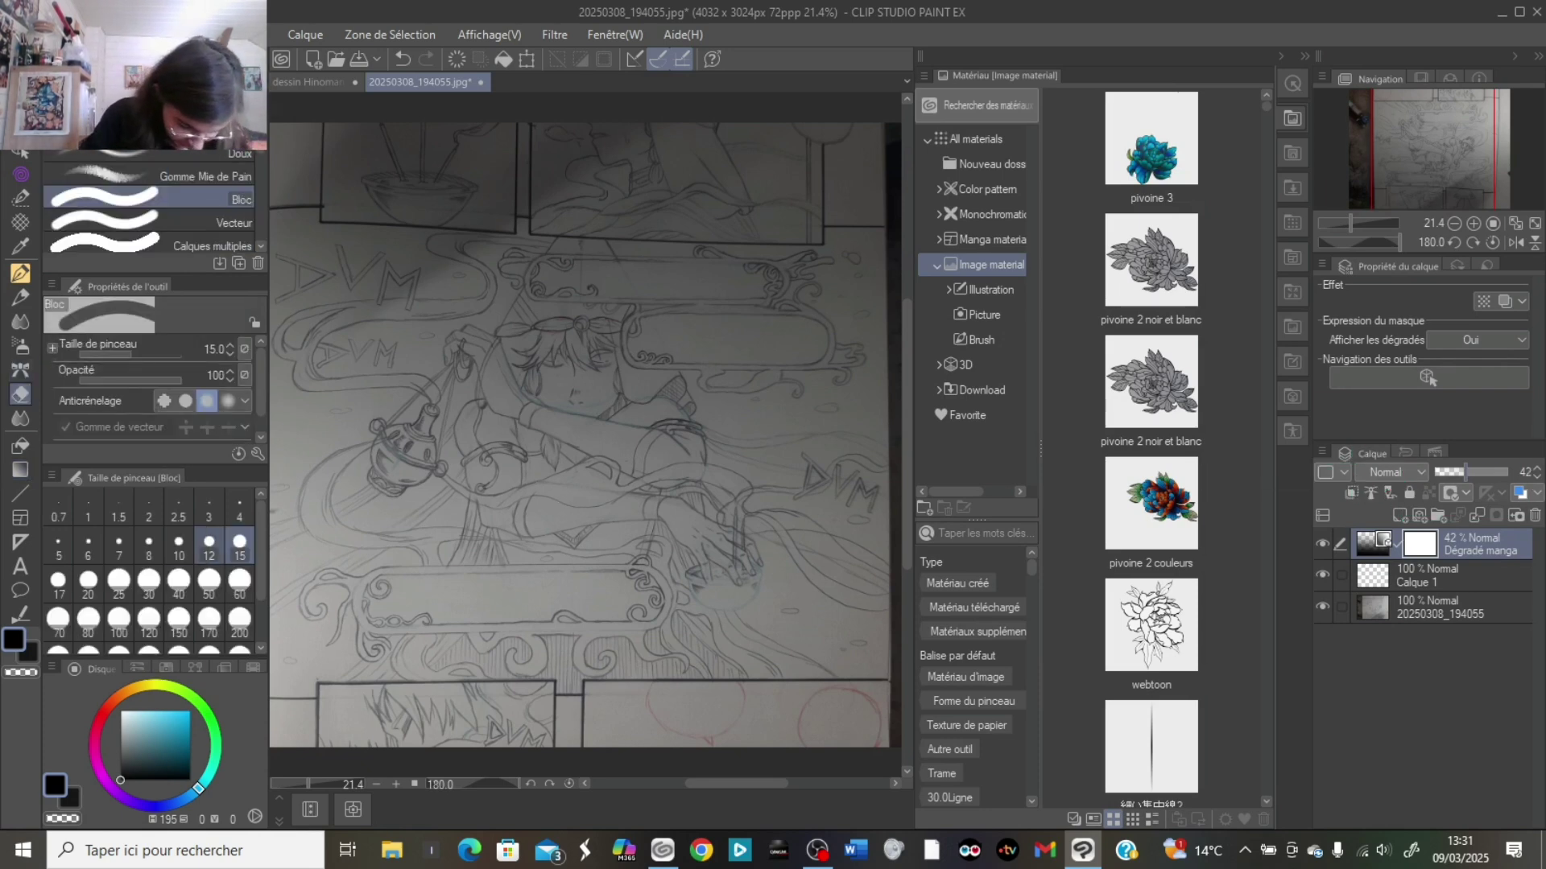
left_click(88, 581)
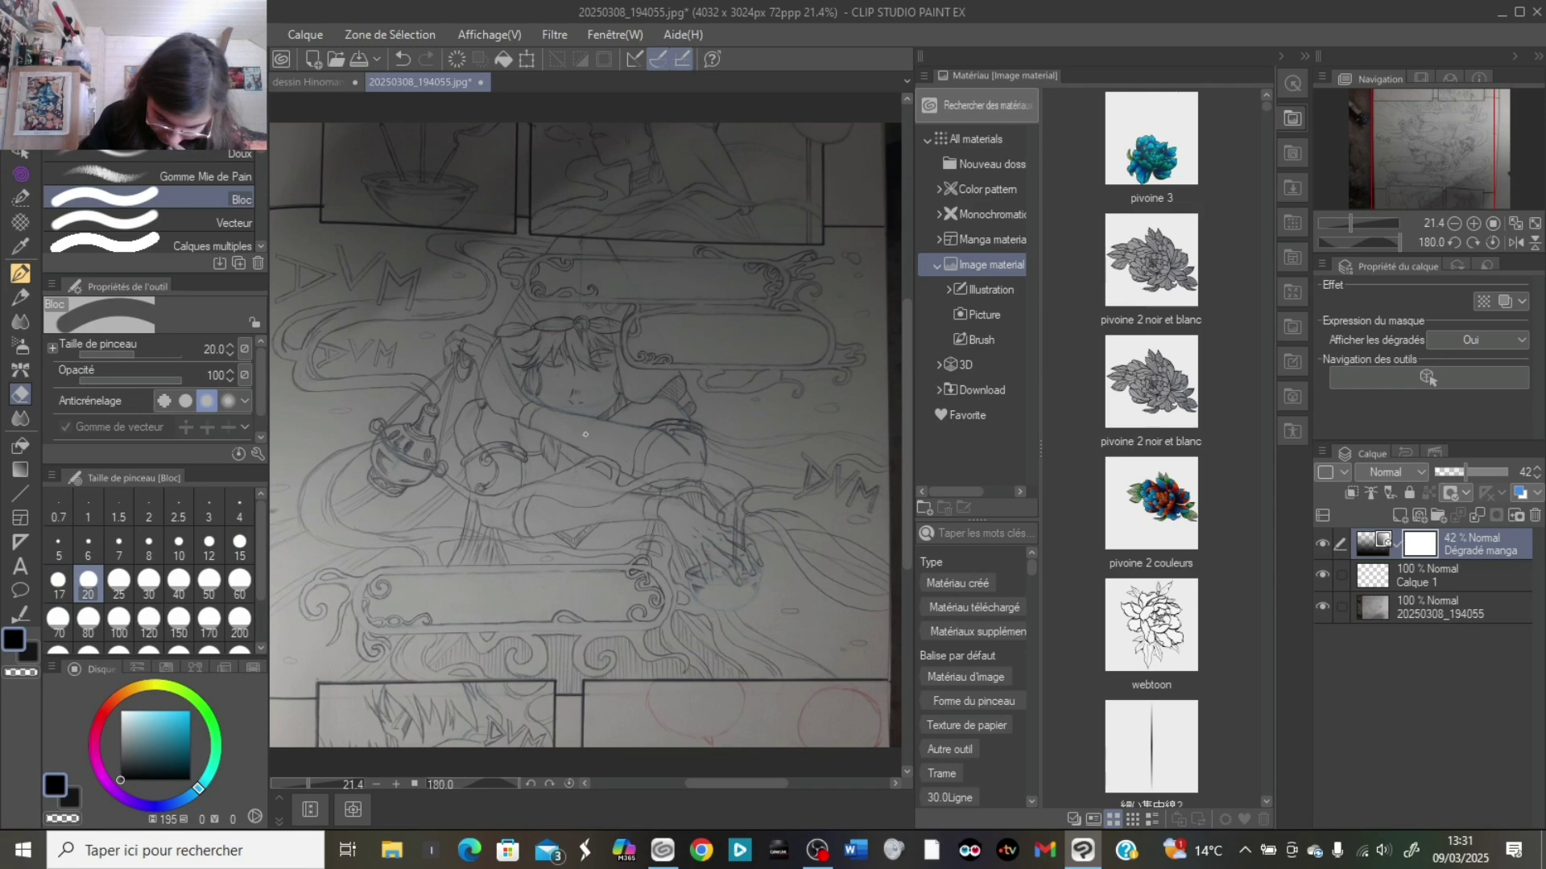
mouse_move(570, 505)
left_mouse_down()
mouse_move(524, 513)
mouse_move(589, 505)
mouse_move(538, 514)
mouse_move(551, 519)
mouse_move(513, 502)
mouse_move(555, 494)
mouse_move(545, 512)
mouse_move(596, 485)
mouse_move(494, 511)
mouse_move(571, 417)
mouse_move(547, 536)
mouse_move(633, 446)
mouse_move(647, 460)
mouse_move(636, 497)
mouse_move(551, 562)
mouse_move(512, 479)
mouse_move(472, 512)
mouse_move(464, 554)
mouse_move(512, 549)
mouse_move(542, 523)
mouse_move(461, 587)
mouse_move(496, 454)
mouse_move(474, 437)
mouse_move(542, 400)
mouse_move(505, 431)
mouse_move(494, 384)
mouse_move(498, 358)
mouse_move(519, 390)
mouse_move(511, 343)
mouse_move(494, 395)
mouse_move(476, 343)
mouse_move(462, 346)
mouse_move(527, 313)
mouse_move(506, 336)
mouse_move(519, 332)
mouse_move(555, 254)
mouse_move(590, 247)
mouse_move(668, 376)
left_mouse_up()
key("bracketright")
key("bracketright")
key("bracketright")
key("bracketright")
key("bracketright")
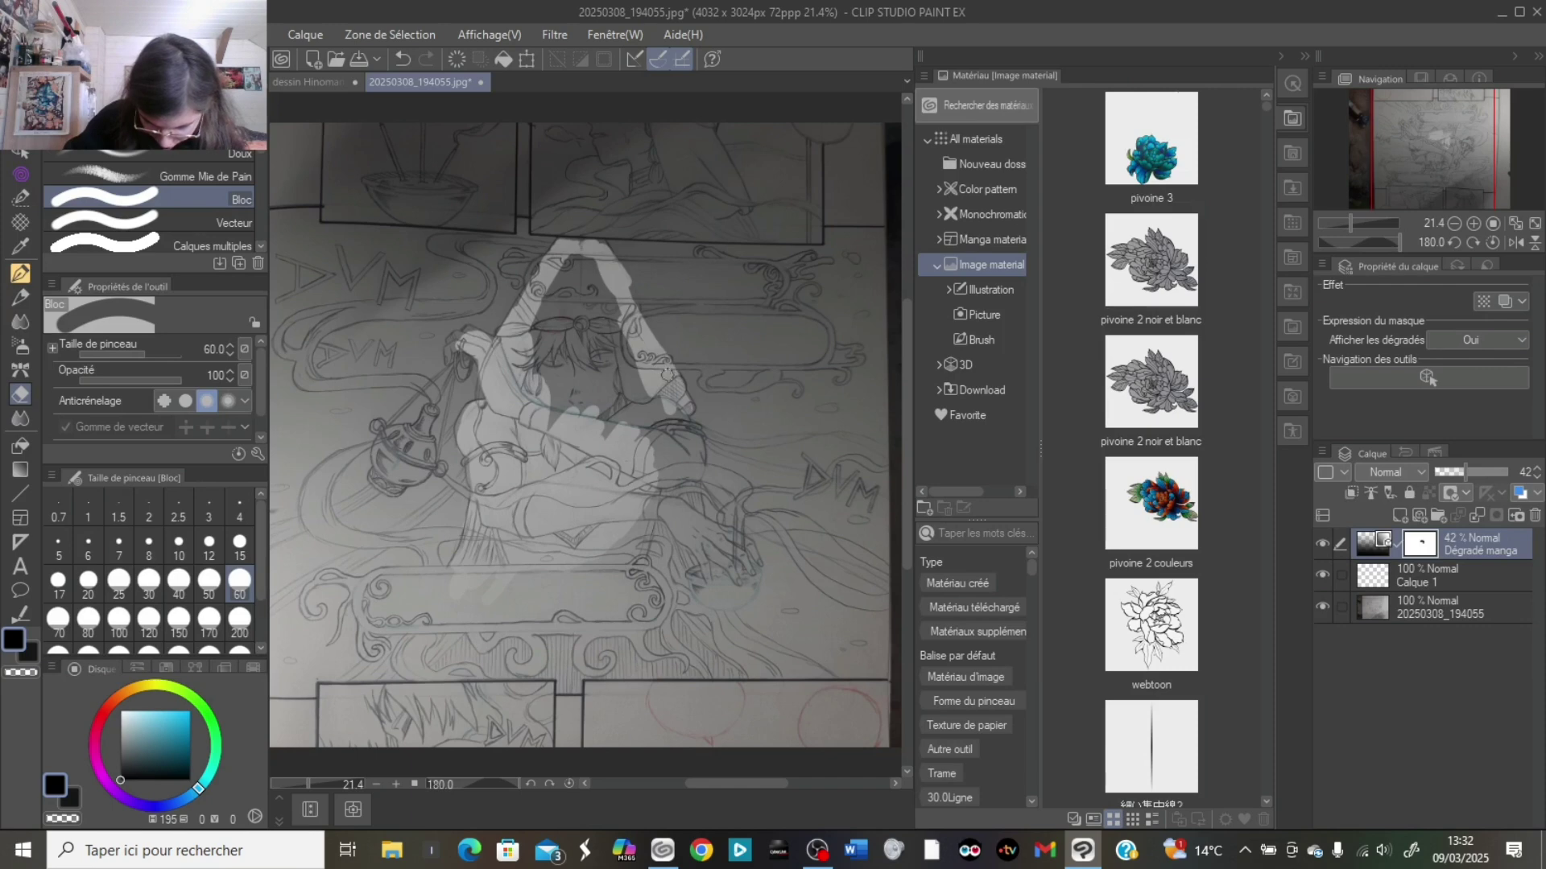
mouse_move(630, 314)
left_mouse_down()
mouse_move(625, 276)
mouse_move(575, 248)
mouse_move(520, 372)
mouse_move(541, 391)
mouse_move(534, 355)
mouse_move(587, 277)
mouse_move(580, 304)
mouse_move(555, 305)
mouse_move(602, 283)
mouse_move(613, 412)
mouse_move(591, 428)
mouse_move(633, 384)
left_mouse_up()
- Undo the eraser strokes and the gradient layer back to the empty new layer, and return to the Gradient tool
key("ctrl+z")
key("ctrl+z")
key("ctrl+z")
key("ctrl+z")
key("ctrl+z")
key("ctrl+z")
key("ctrl+z")
key("ctrl+z")
key("g")
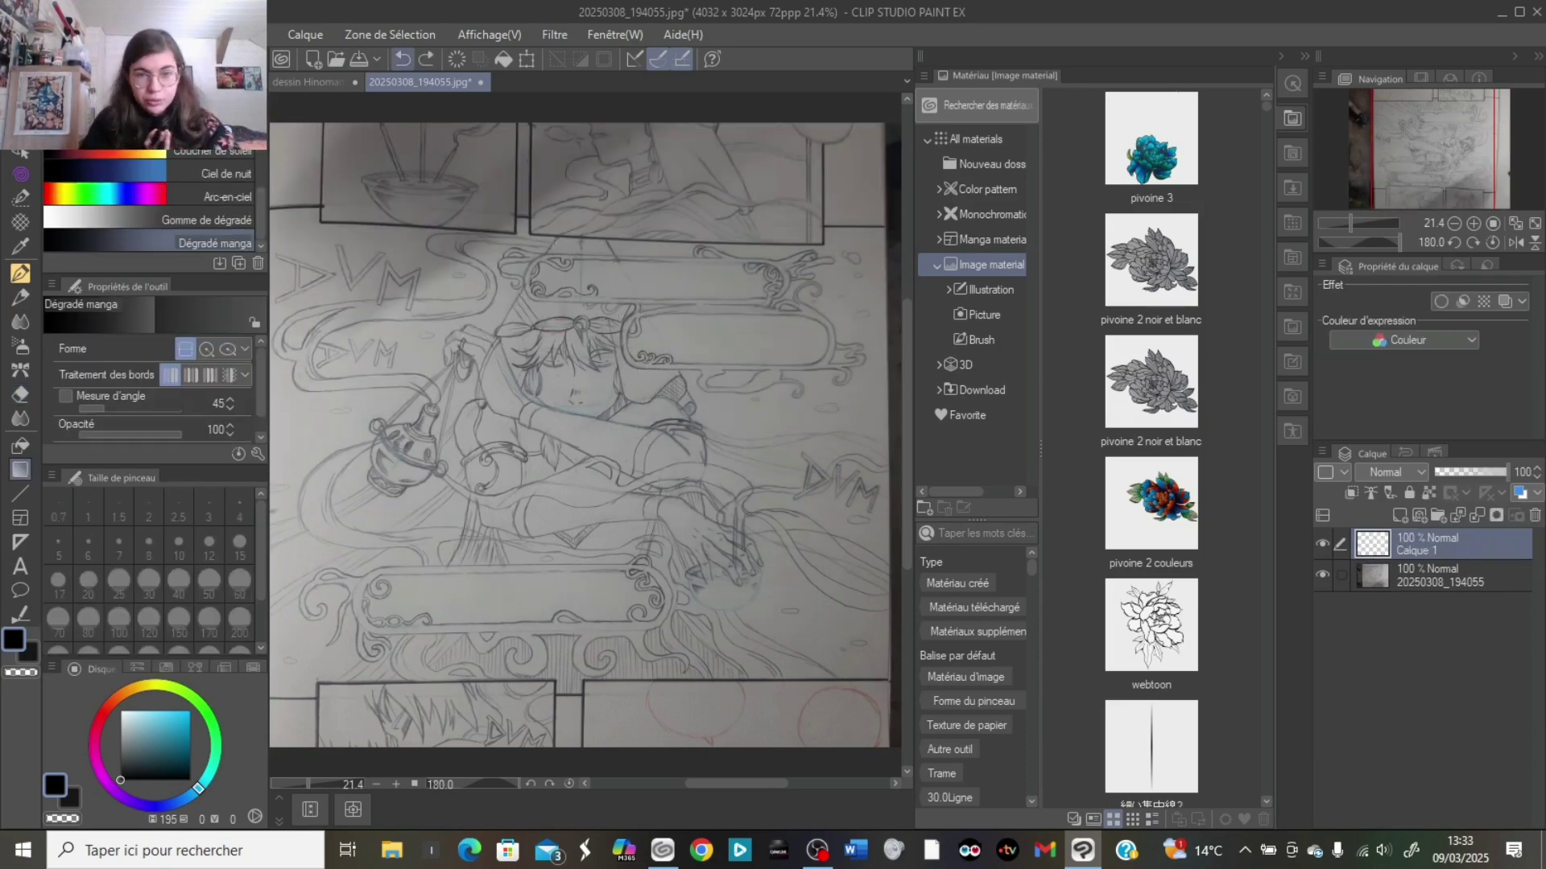